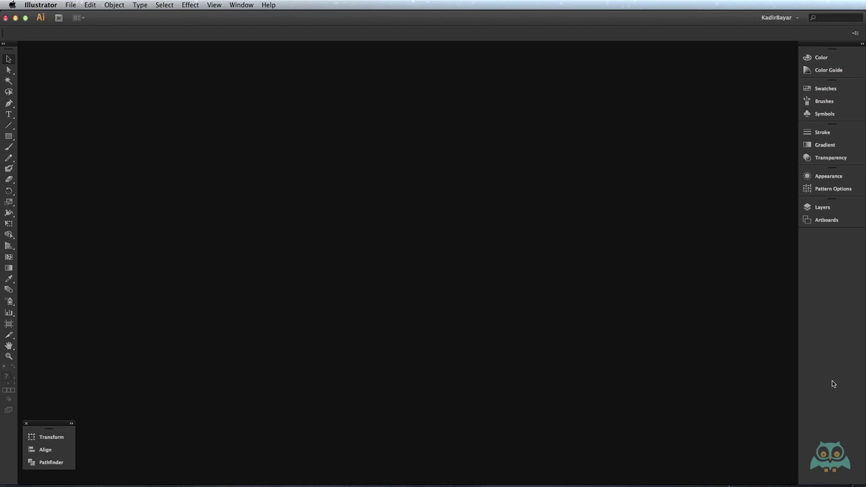
Open the File menu in the empty workspace to reach the New command
click(72, 7)
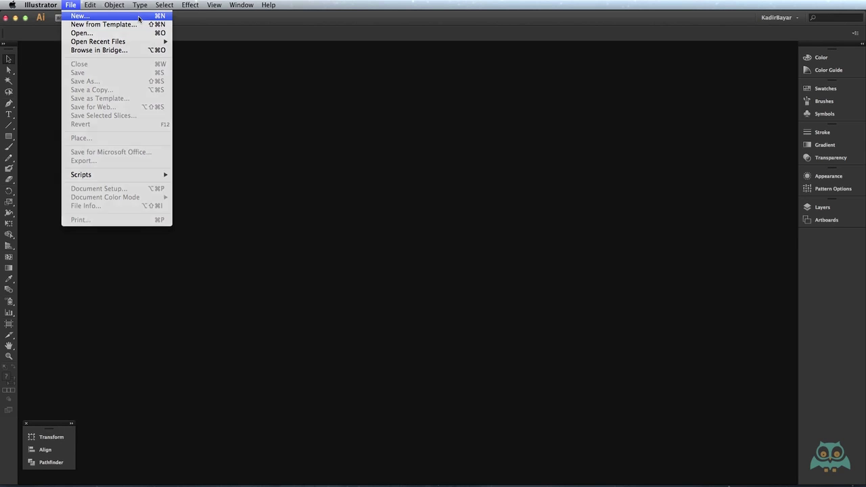
Start a new document and enter 'ornek-belge' as its name in the New Document dialog
click(140, 16)
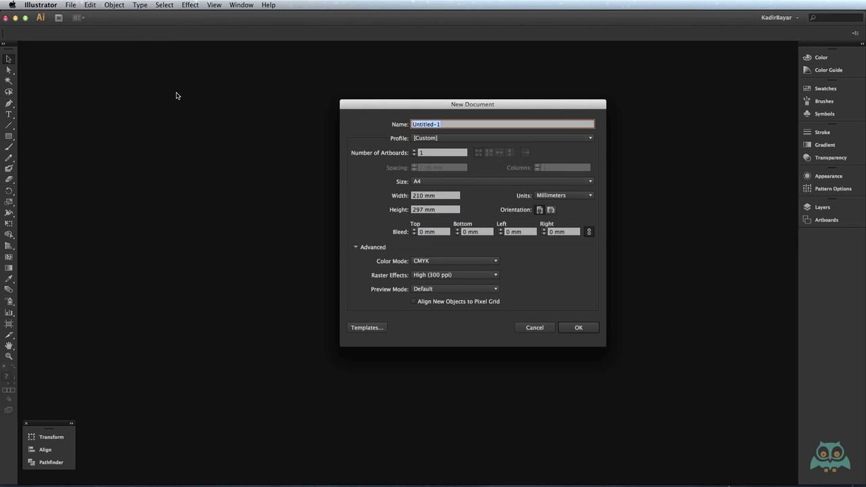
drag(391, 109, 377, 89)
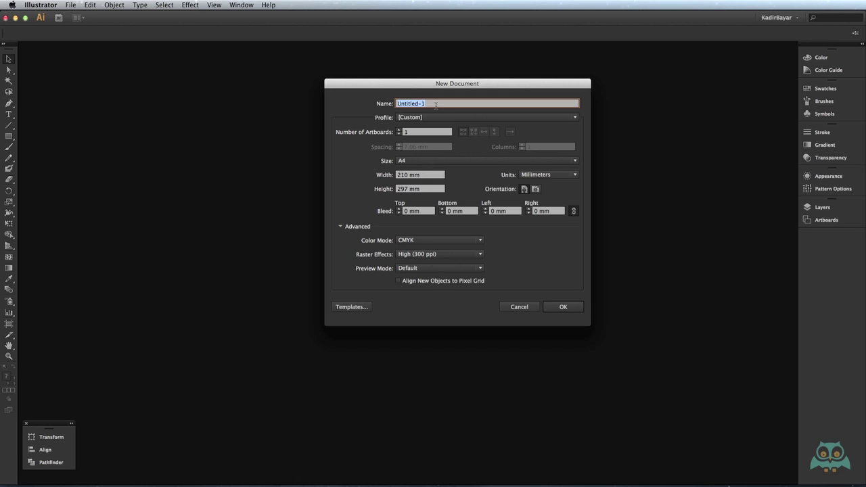
text(ornek-belge)
Browse for a saved document profile file, cancel, and return to the Profile list
click(423, 119)
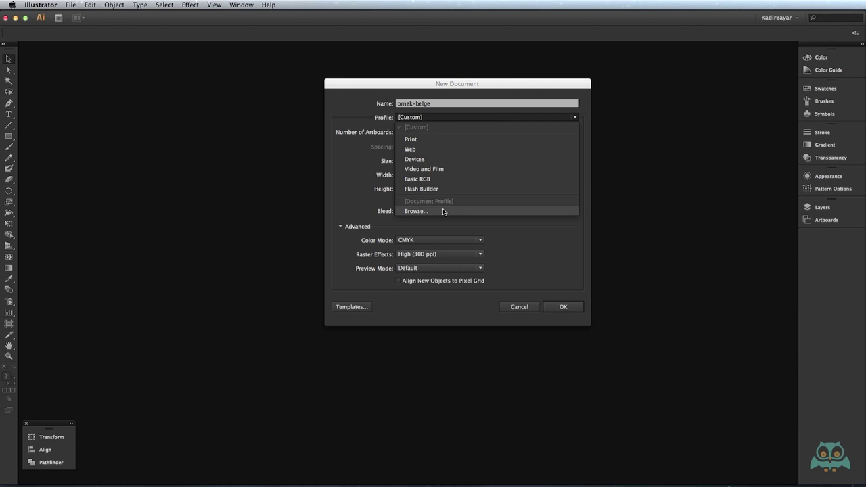
click(444, 212)
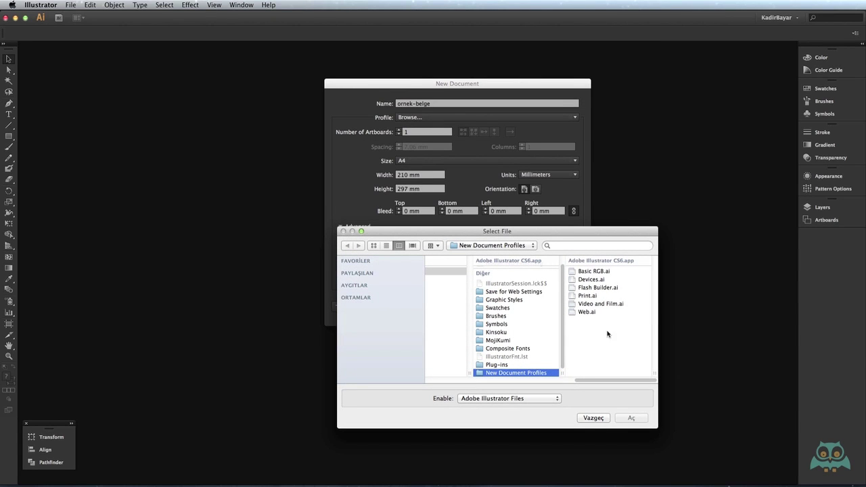
click(595, 420)
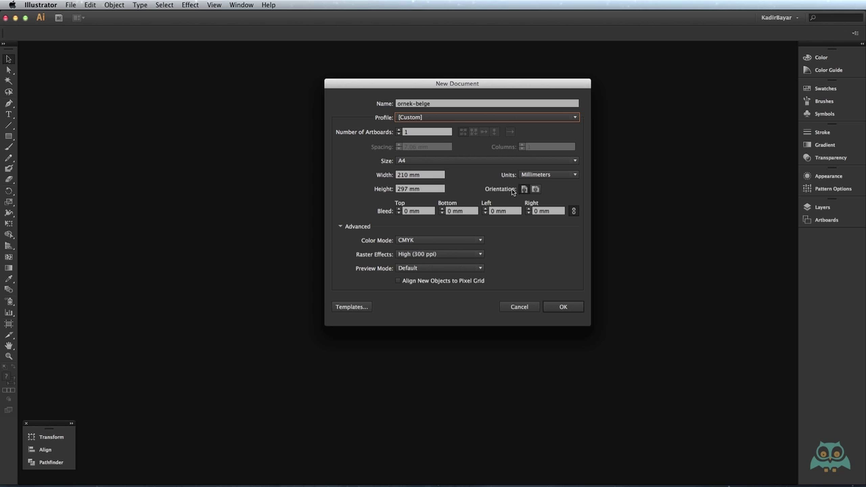
click(425, 117)
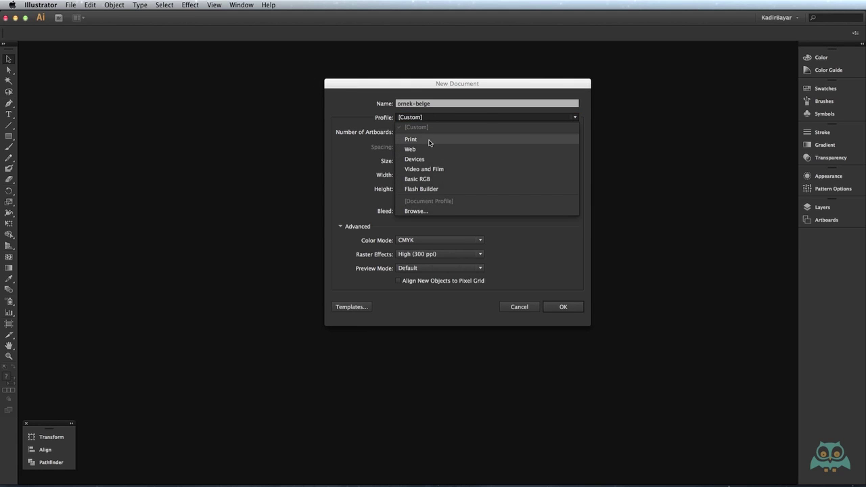
Select the Print profile, giving Letter-size 612 × 792 pt pages
click(429, 140)
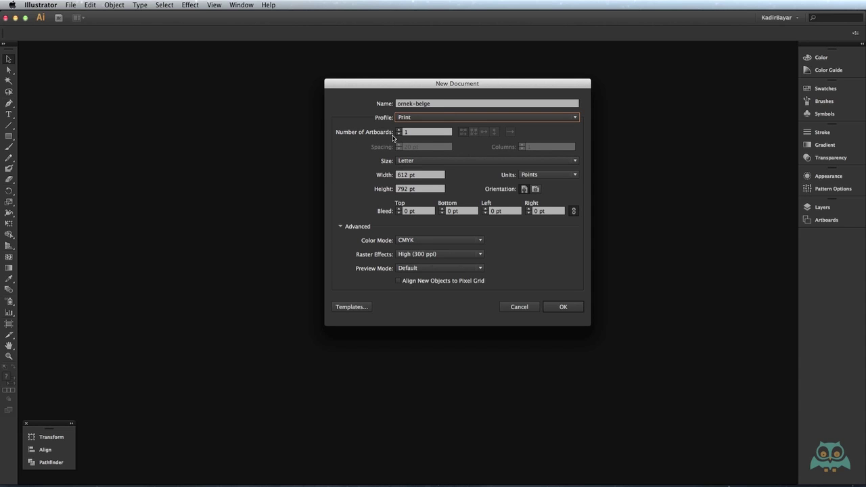
key(Tab)
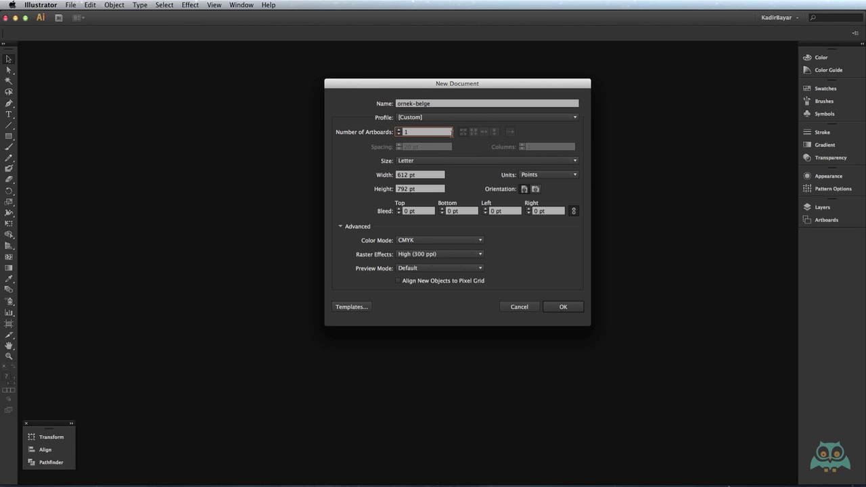
Set 2 artboards, trying right-to-left order before returning to left-to-right
text(1)
click(398, 130)
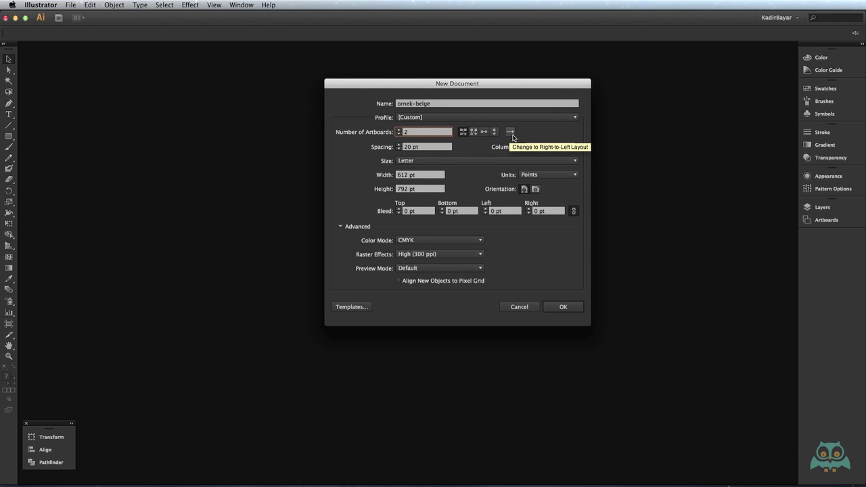
click(510, 135)
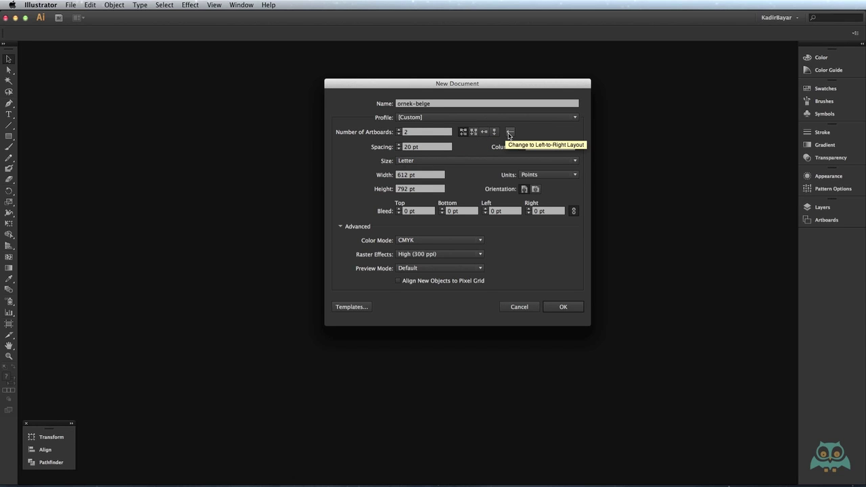
click(510, 134)
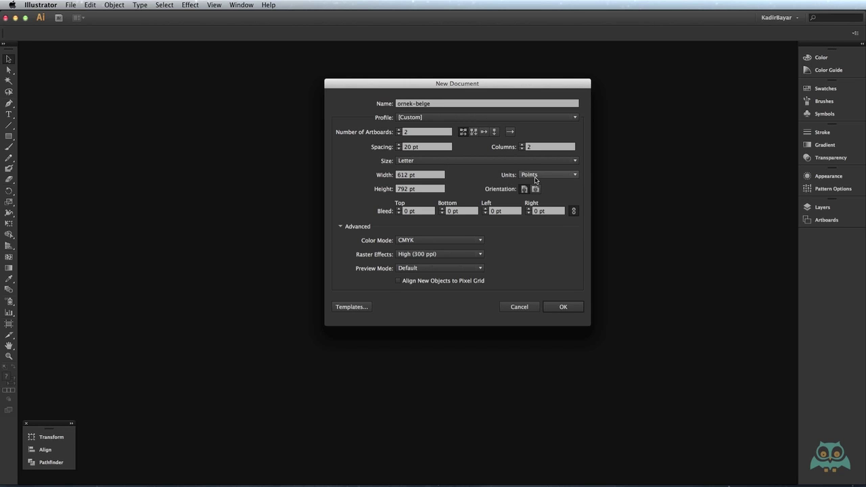
Switch units to Millimeters and set the artboard spacing to 100 mm
click(541, 178)
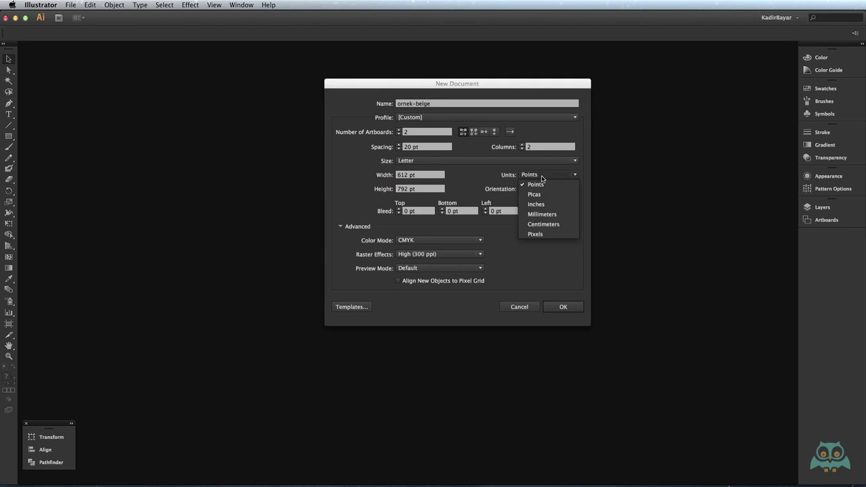
click(548, 217)
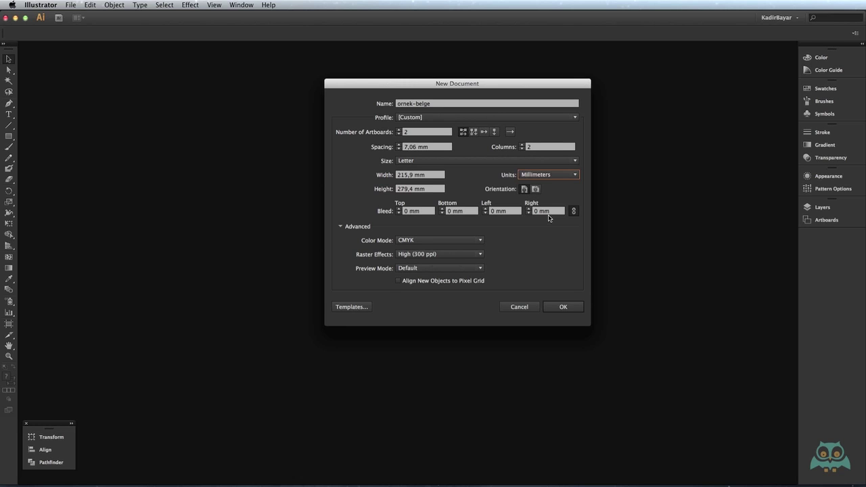
click(432, 148)
drag(432, 149, 375, 148)
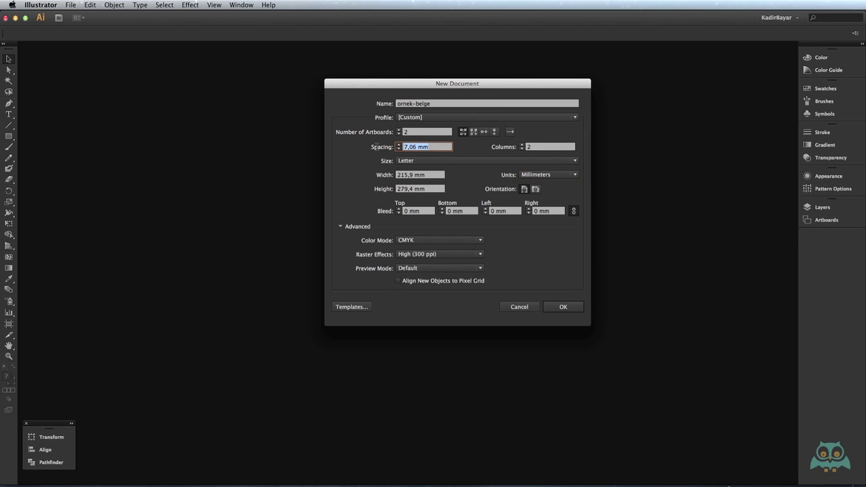
text(100)
key(Tab)
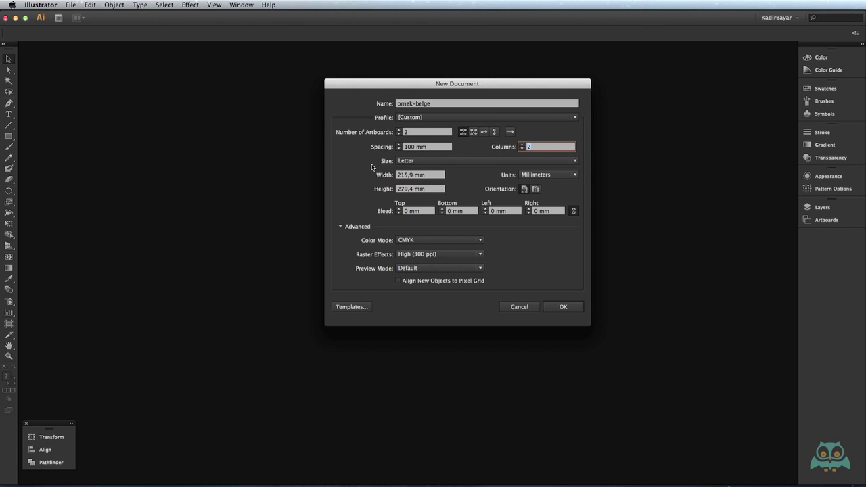
Look through the preset page sizes and keep Letter
click(422, 162)
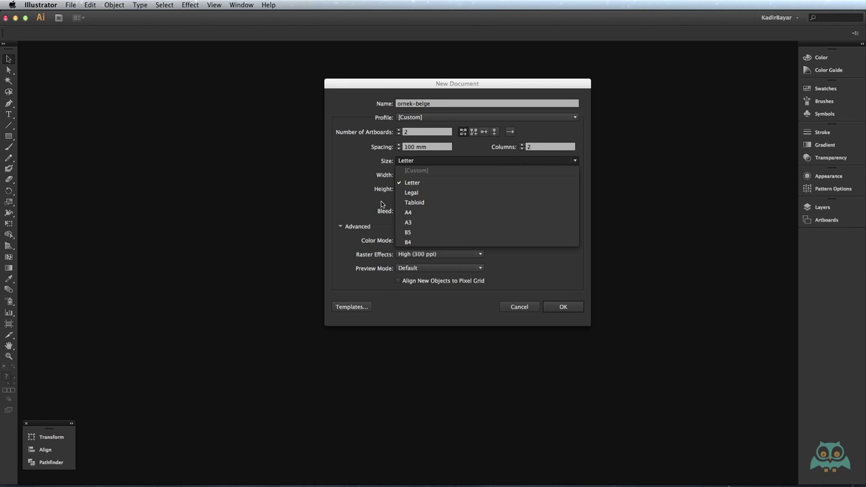
click(360, 190)
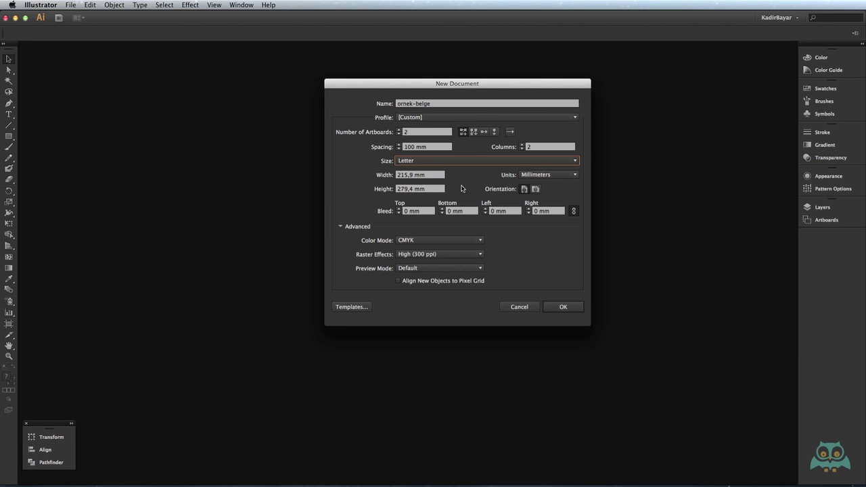
Set a custom artboard size of 240 × 280 mm
click(435, 178)
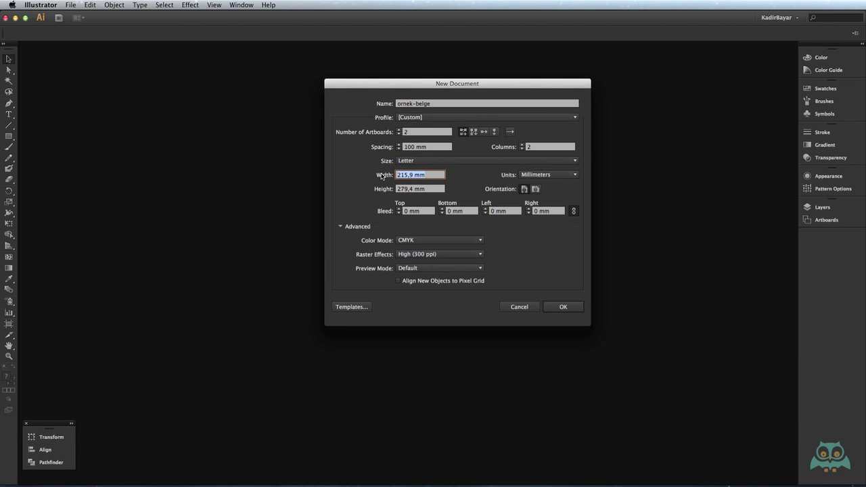
text(240)
key(Tab)
text(280)
key(Tab)
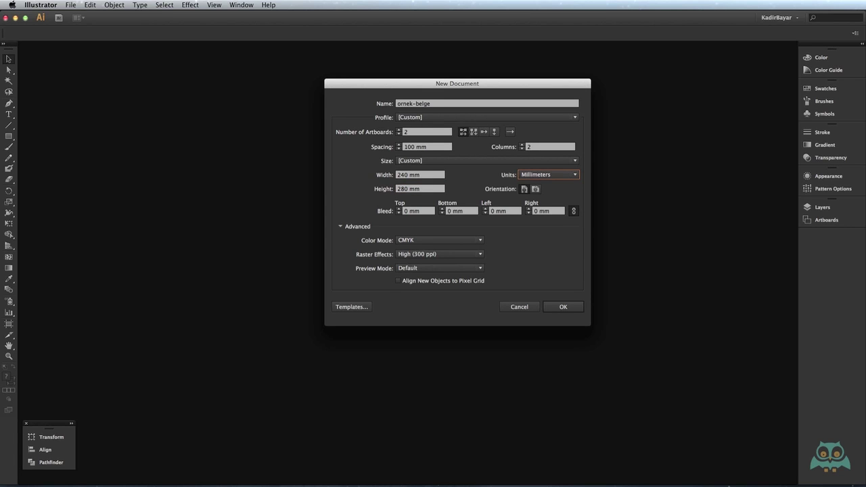
Keep millimeters as the unit and change the width to 10 inches, converting to 254 mm
click(524, 175)
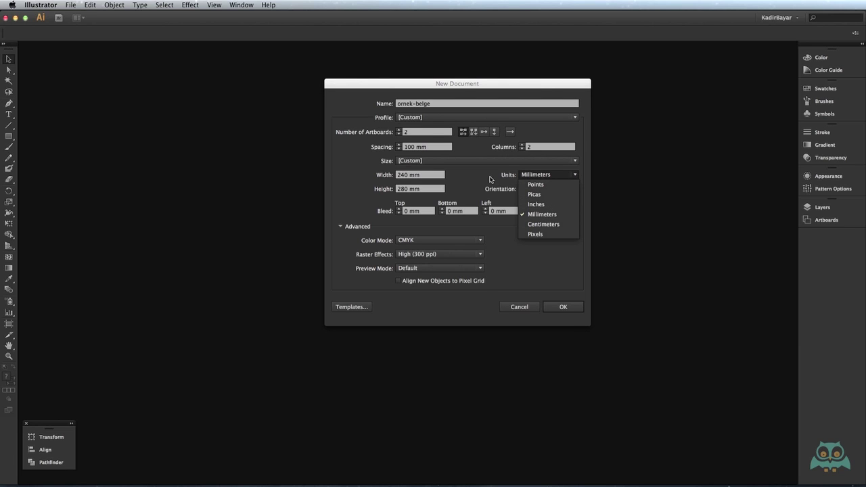
click(478, 174)
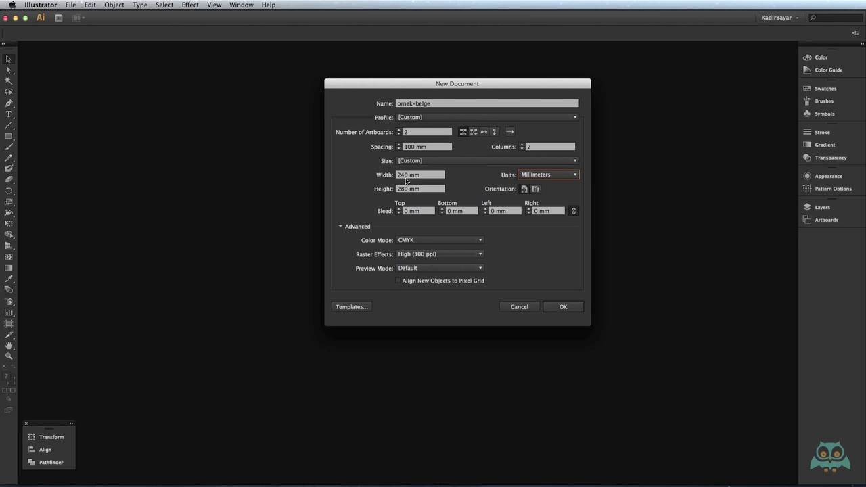
click(430, 177)
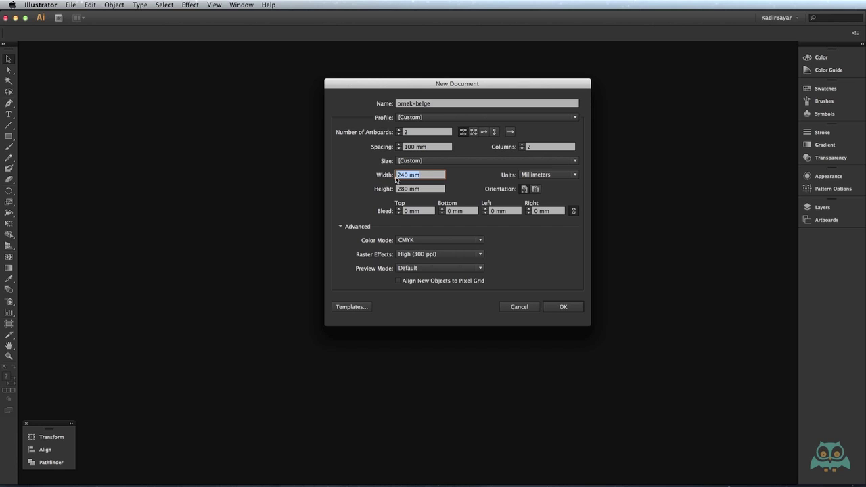
text(10)
key(Tab)
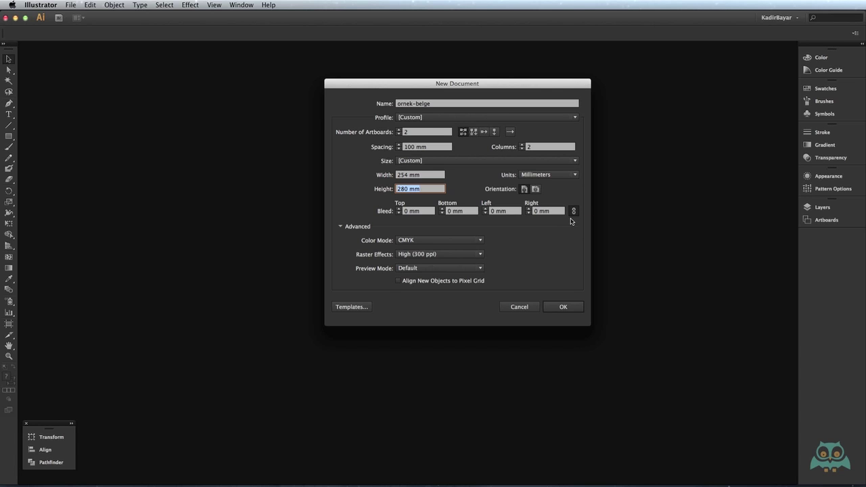
Try bleed values: all sides up to 4 mm, then an unlinked left bleed of 3 mm
click(399, 209)
click(398, 208)
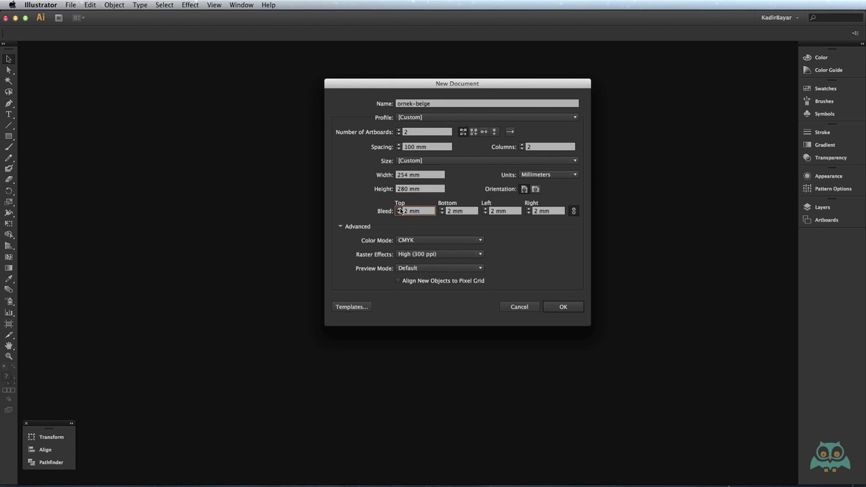
click(399, 208)
click(573, 211)
click(485, 213)
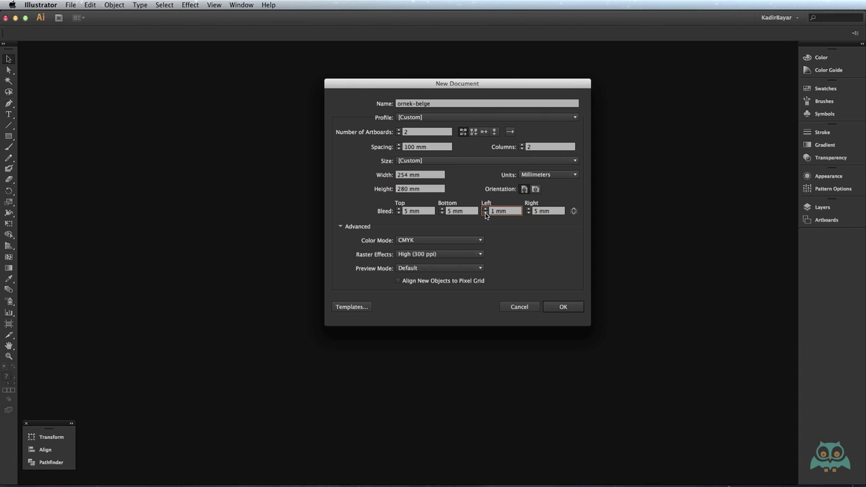
click(485, 211)
click(485, 211)
click(485, 214)
Relink the bleeds, reset all four to 0 mm, and collapse the Advanced section
click(573, 211)
click(529, 213)
click(529, 213)
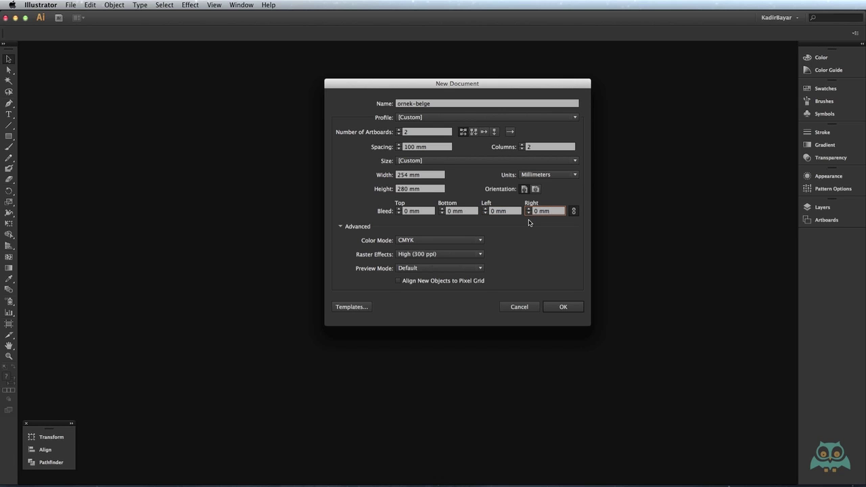
click(341, 226)
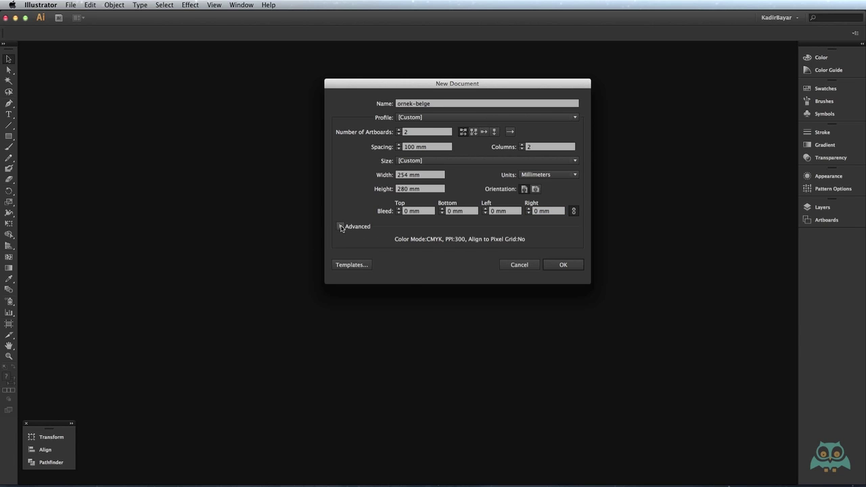
Expand the Advanced section and keep CMYK in the Color Mode list
click(340, 228)
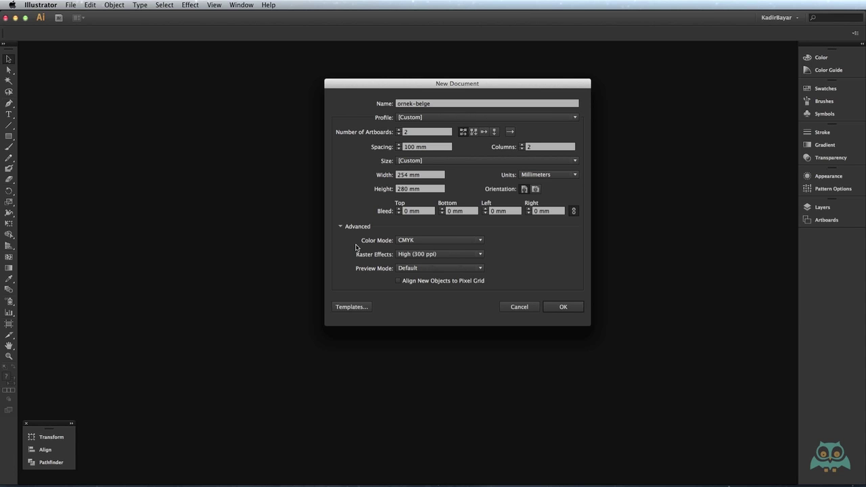
click(413, 242)
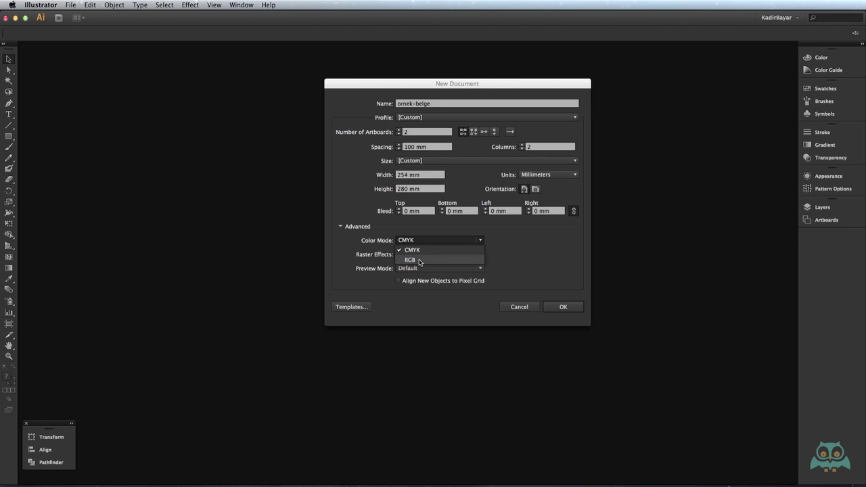
click(359, 251)
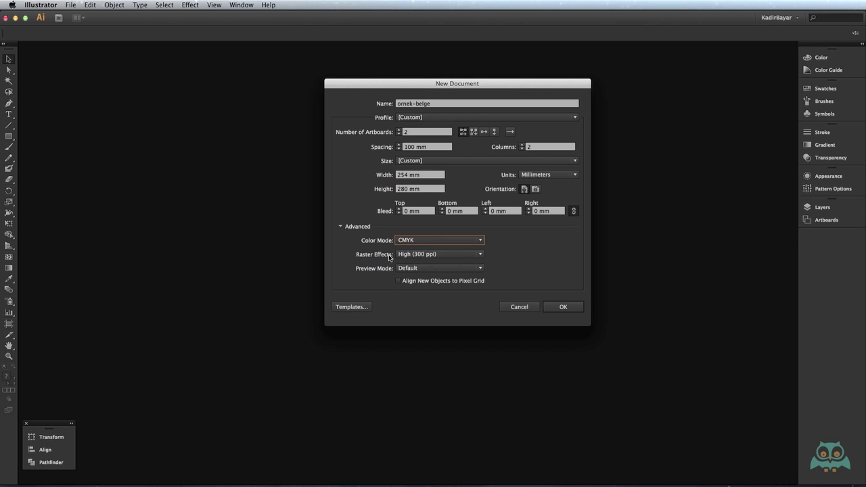
click(422, 254)
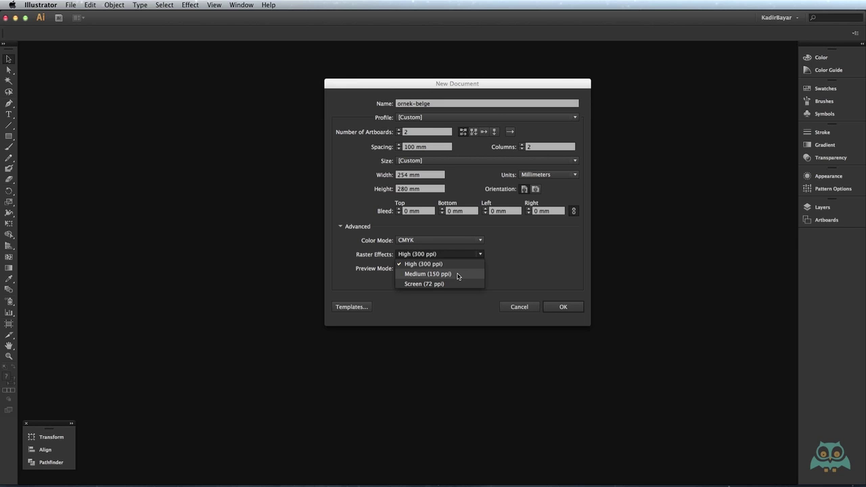
click(508, 272)
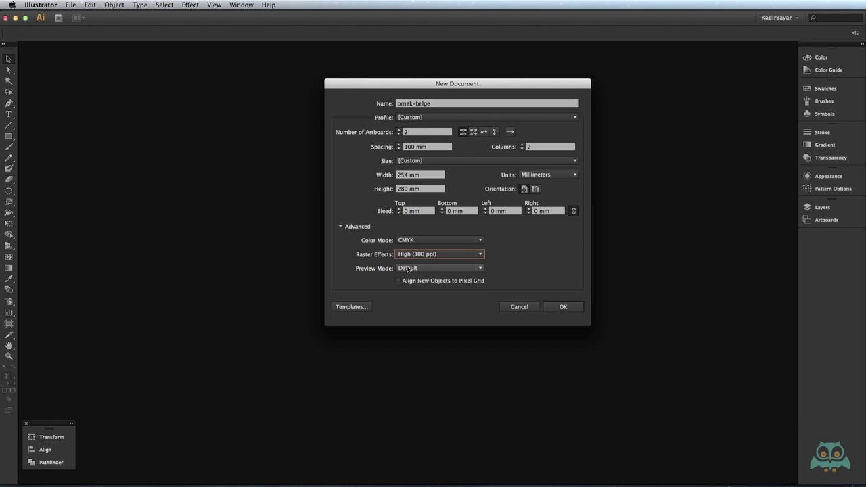
click(406, 269)
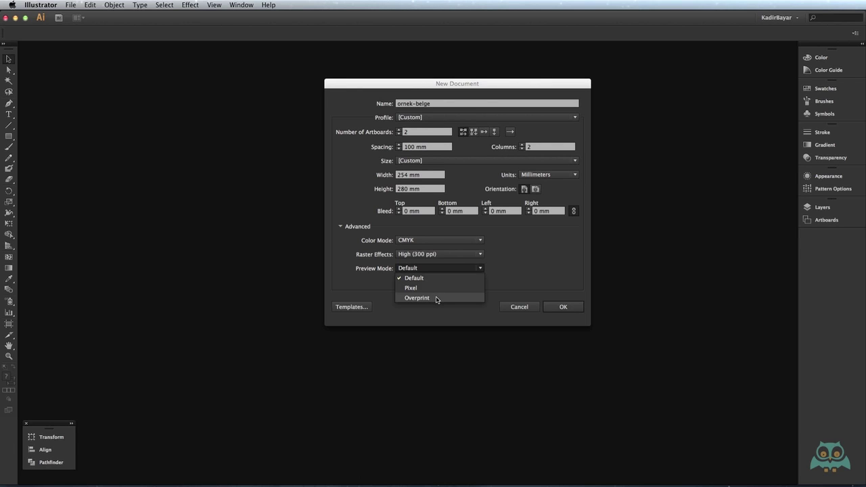
click(498, 292)
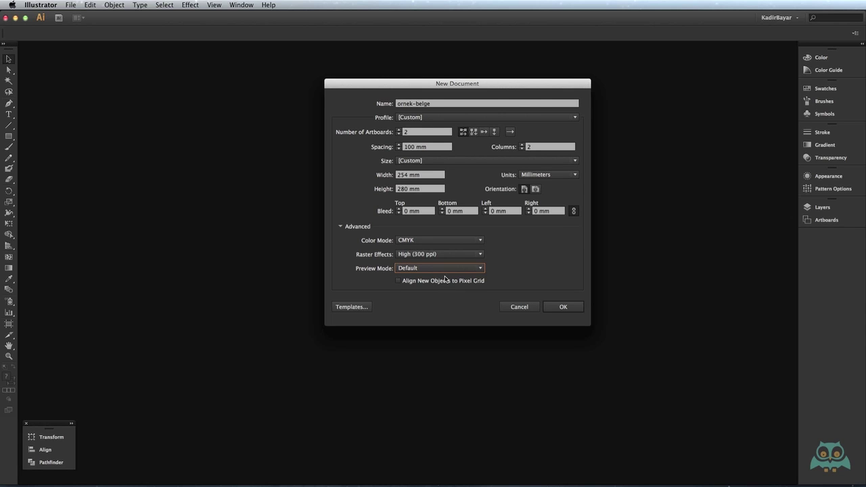
Create the 'ornek-belge' CMYK document and zoom out to 4.17% to see both artboards
click(561, 307)
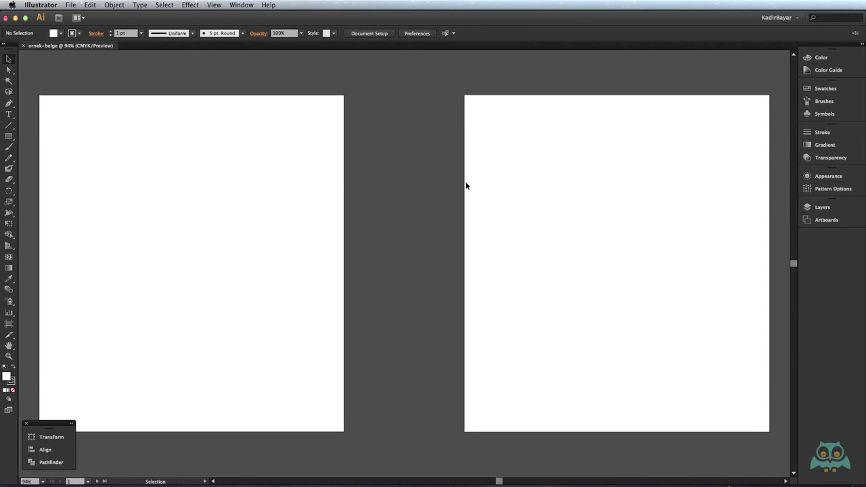
key(ctrl+minus)
key(ctrl+minus)
key(ctrl+minus)
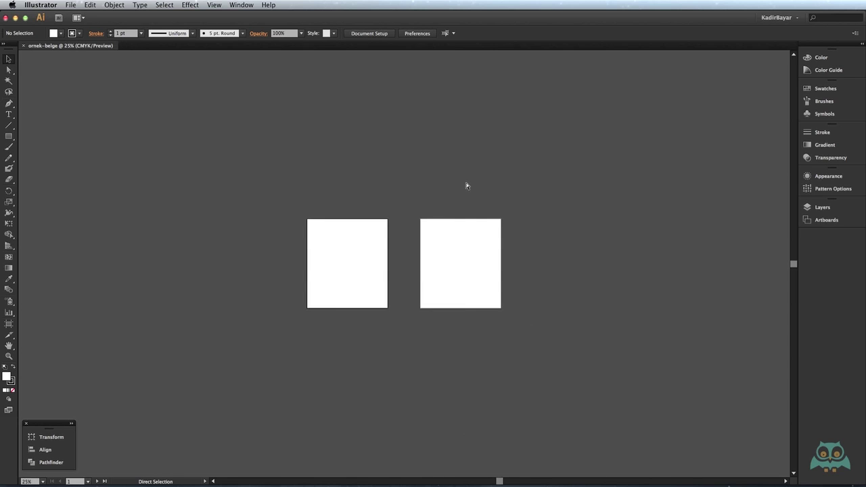
key(ctrl+minus)
key(ctrl+minus)
key(ctrl+minus)
key(ctrl+minus)
key(ctrl+minus)
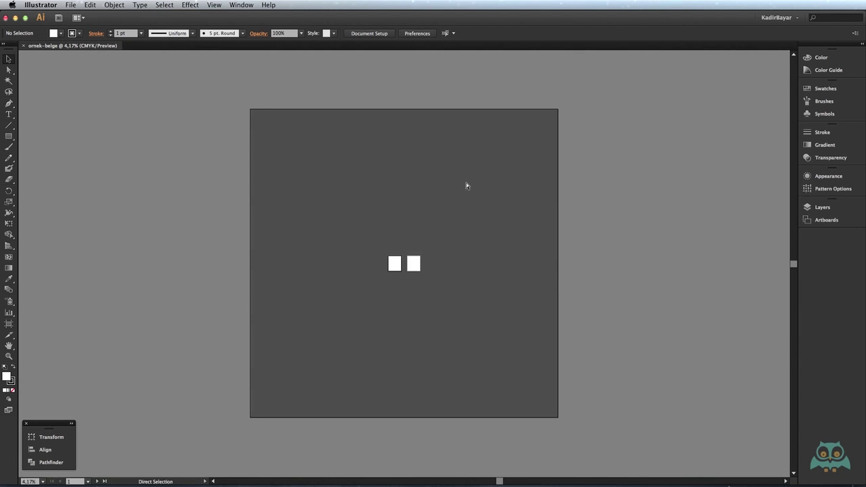